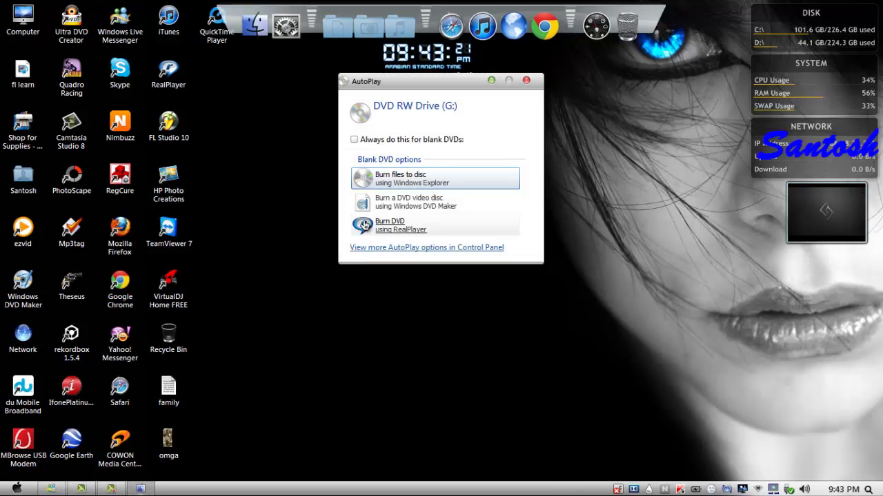
Choose to burn files to the blank DVD with Windows Explorer and start editing at the beginning of the disc title
{"action": "left_click", "coordinate": [400, 179]}
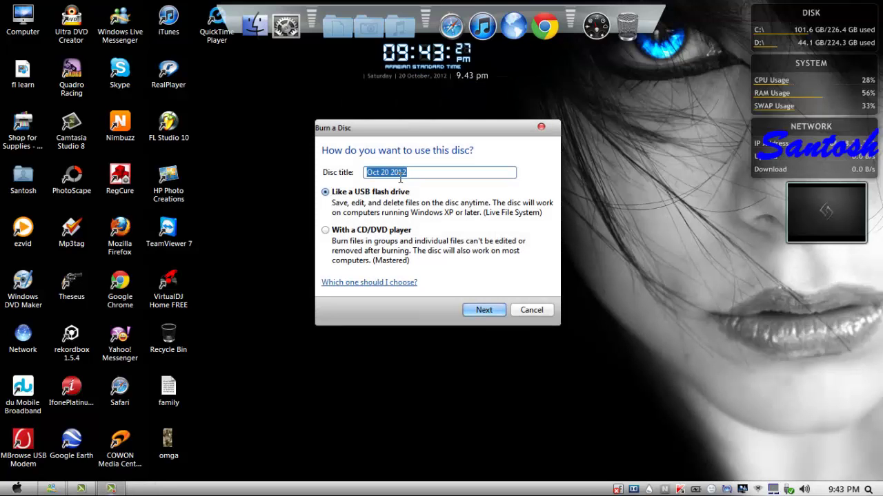
{"action": "left_click", "coordinate": [400, 178]}
{"action": "key", "text": "Home"}
{"action": "type", "text": "My "}
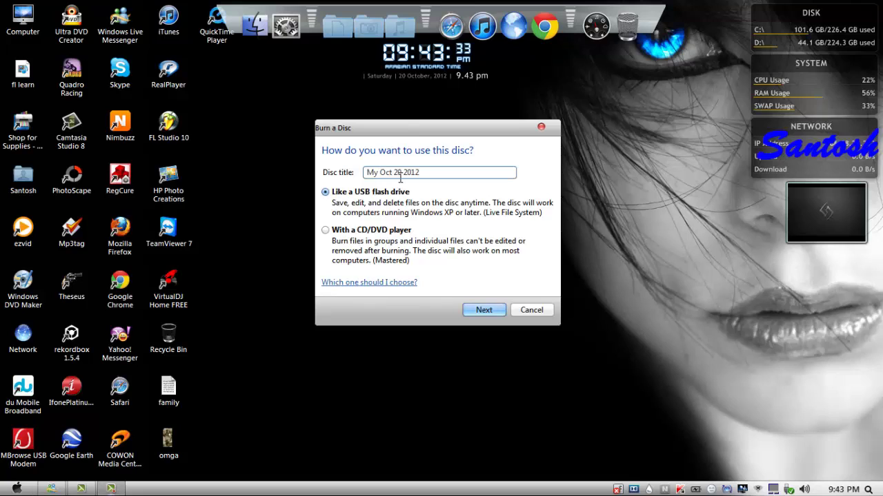
{"action": "type", "text": "So"}
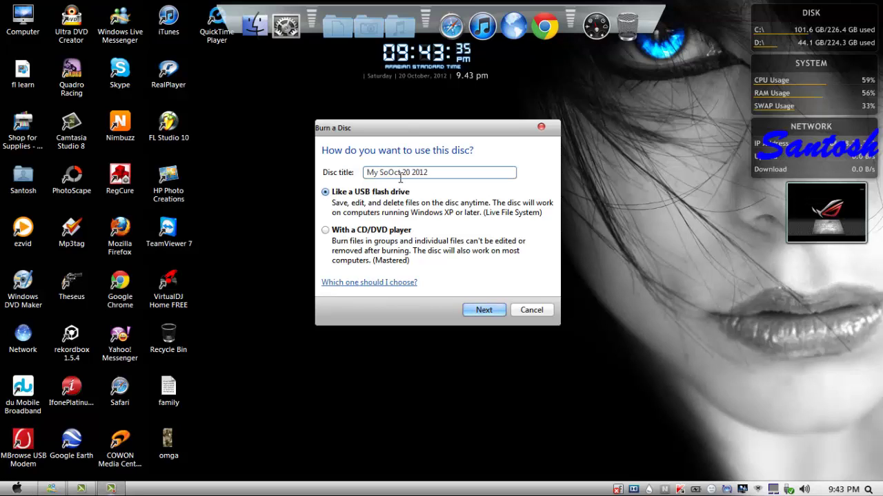
{"action": "key", "text": "BackSpace"}
{"action": "key", "text": "BackSpace"}
{"action": "key", "text": "BackSpace"}
{"action": "key", "text": "BackSpace"}
{"action": "key", "text": "BackSpace"}
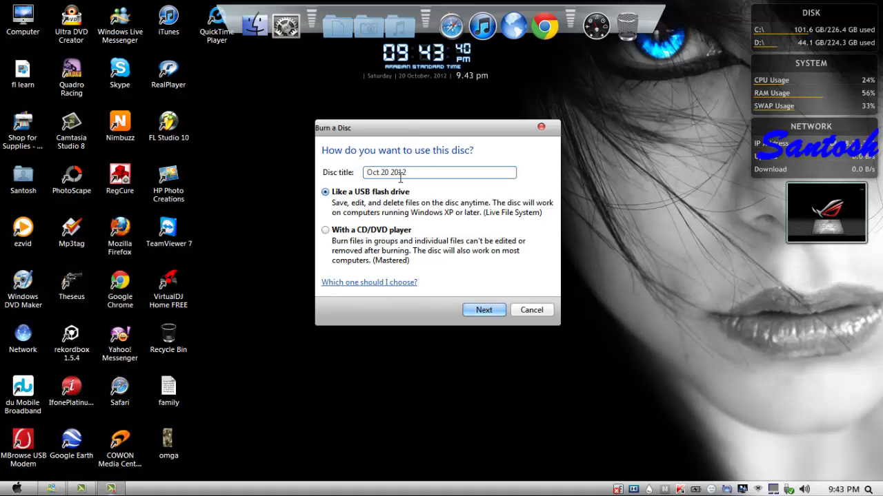
Put "soft" before the date in the disc title and format the disc like a USB flash drive
{"action": "type", "text": "soft"}
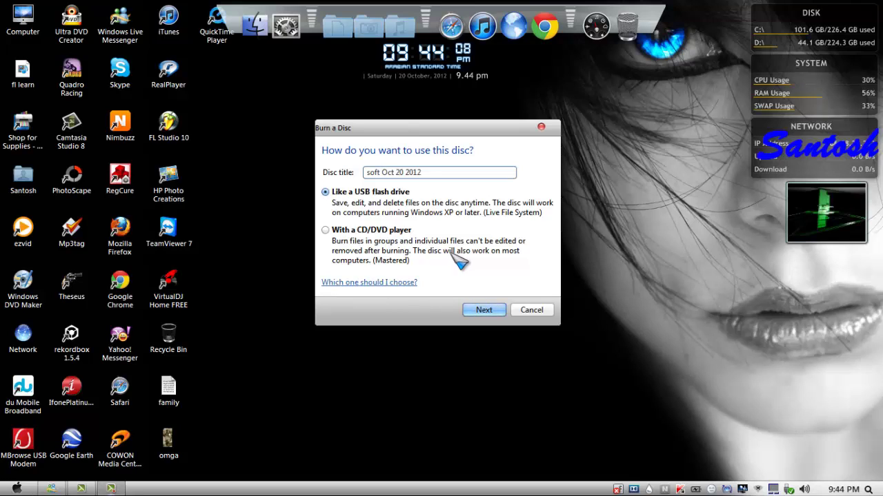
{"action": "left_click", "coordinate": [325, 231]}
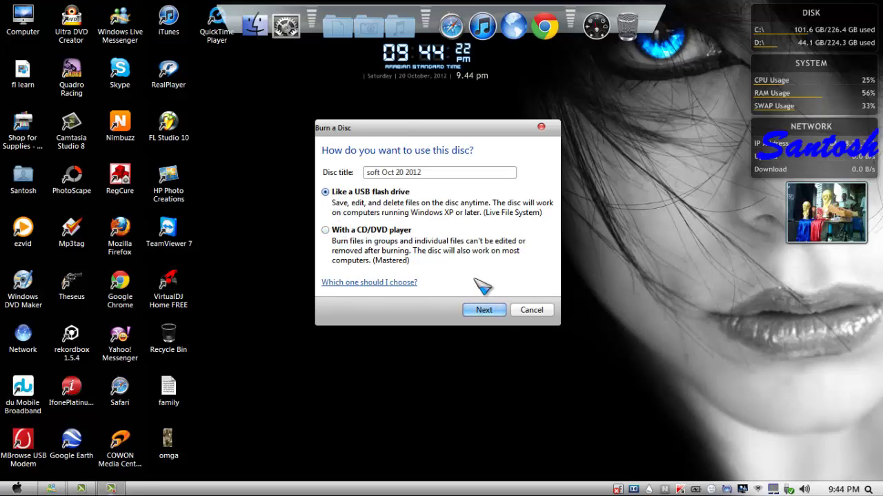
{"action": "left_click", "coordinate": [495, 309]}
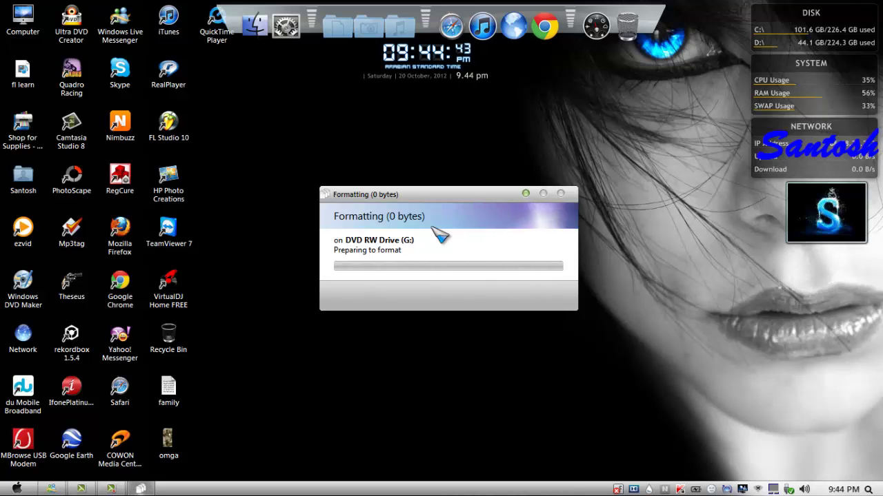
Open the Computer window and the folder of the formatted disc in DVD RW Drive (G:)
{"action": "double_click", "coordinate": [23, 21]}
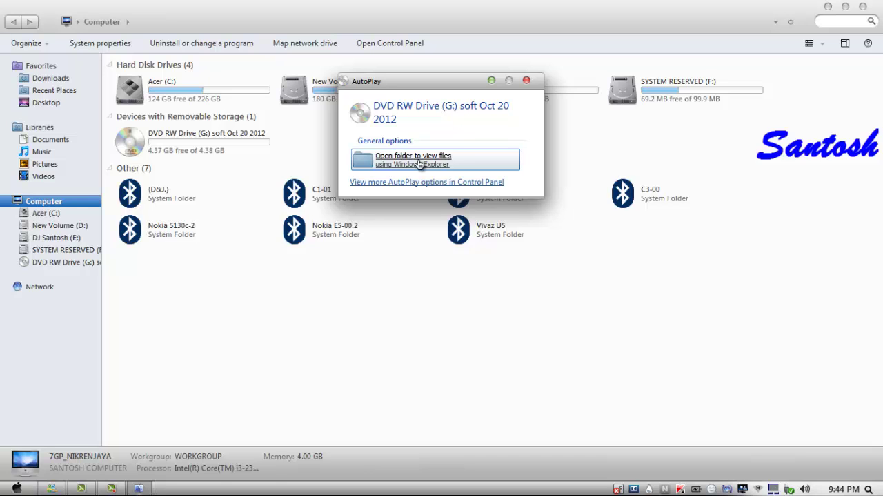
{"action": "left_click", "coordinate": [418, 164]}
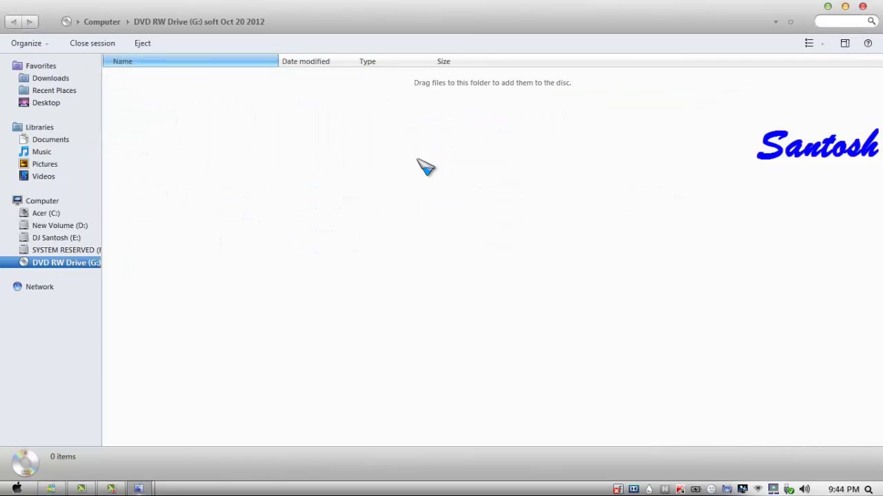
Restore the disc and Computer windows to a smaller size so both are visible, and open drive E: in the Computer window
{"action": "double_click", "coordinate": [781, 10]}
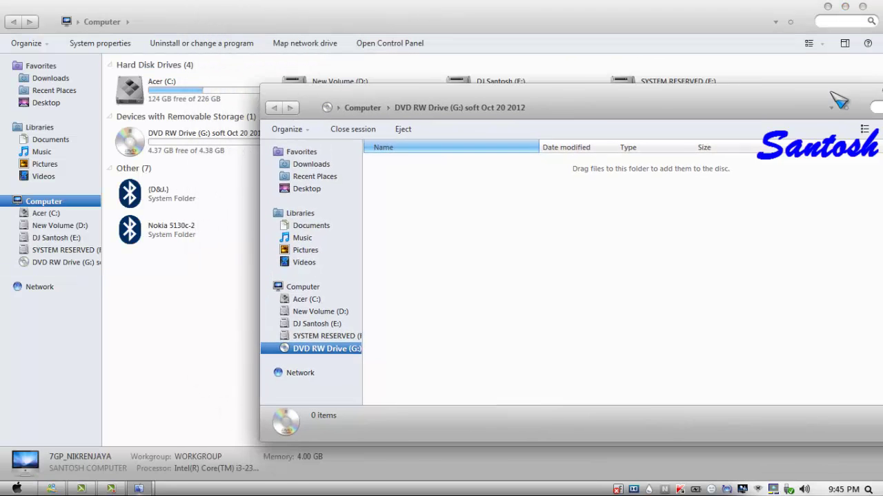
{"action": "double_click", "coordinate": [496, 31]}
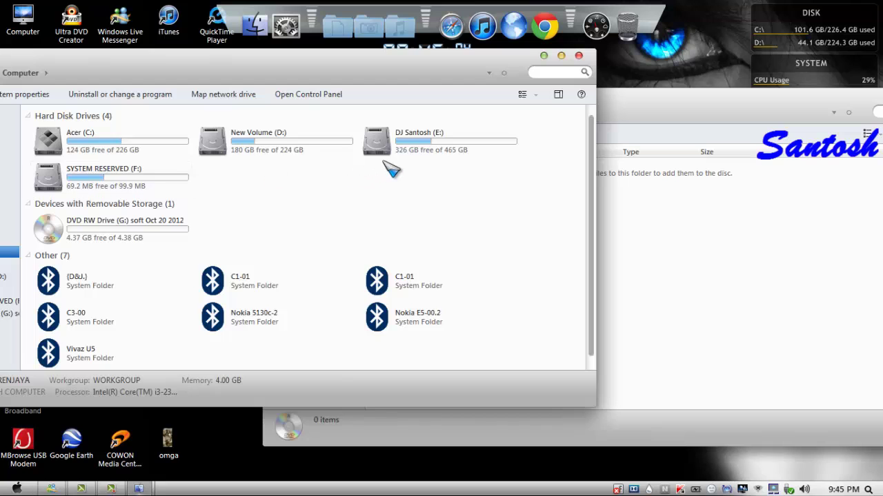
{"action": "double_click", "coordinate": [401, 148]}
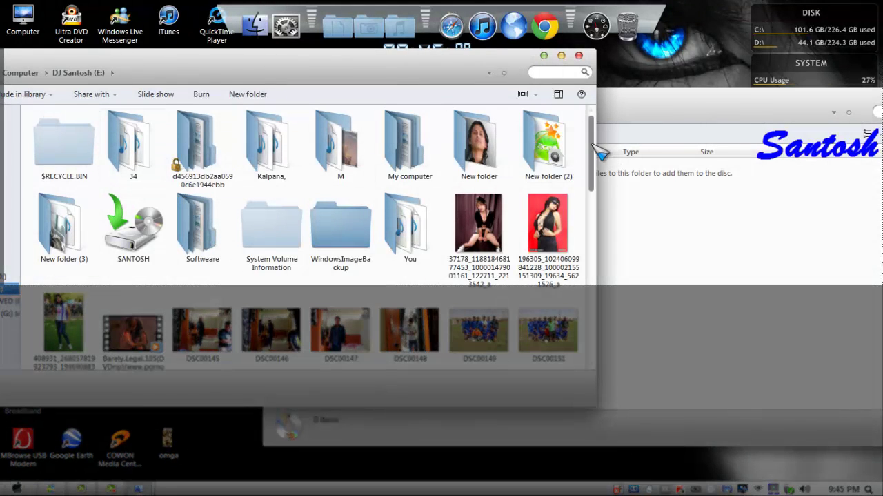
Find the Softweare folder on drive E: and check its size in its properties
{"action": "scroll", "coordinate": [593, 147], "scroll_direction": "down", "scroll_amount": 1}
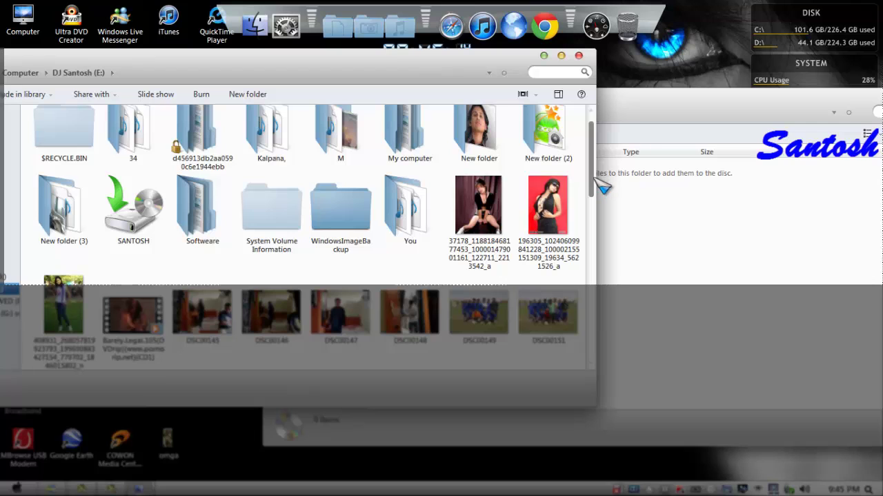
{"action": "scroll", "coordinate": [591, 174], "scroll_direction": "up", "scroll_amount": 1}
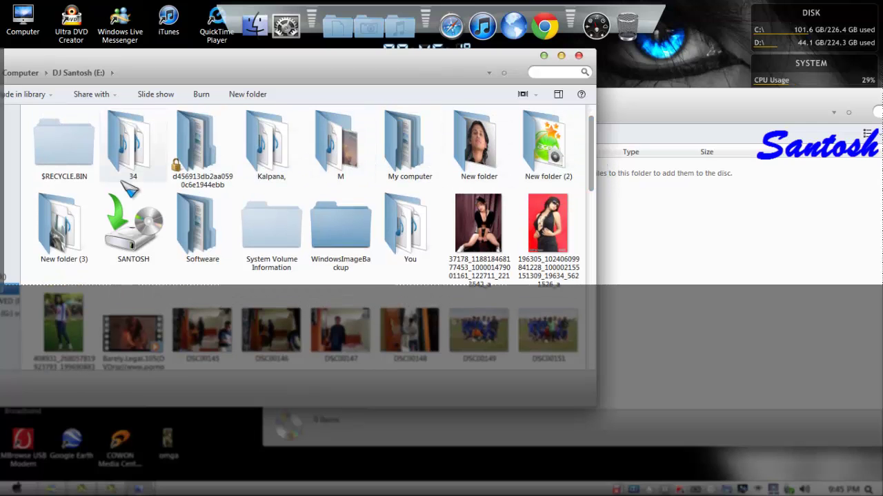
{"action": "right_click", "coordinate": [189, 241]}
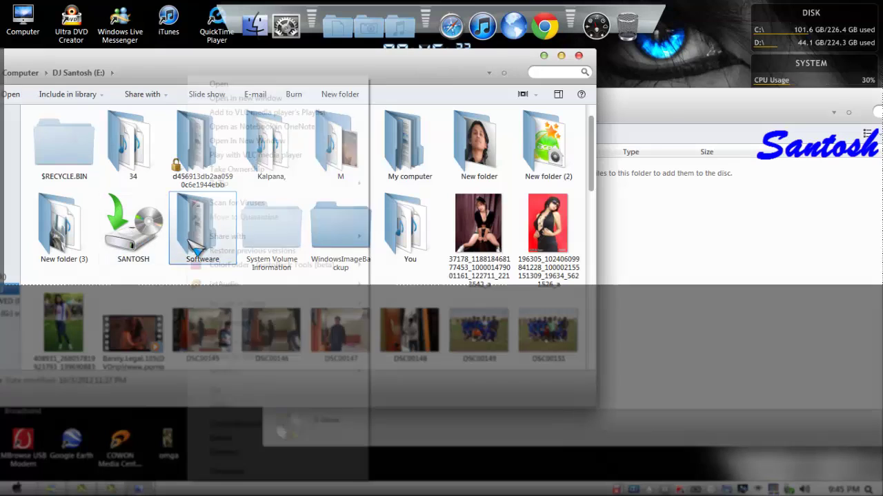
{"action": "left_click", "coordinate": [227, 472]}
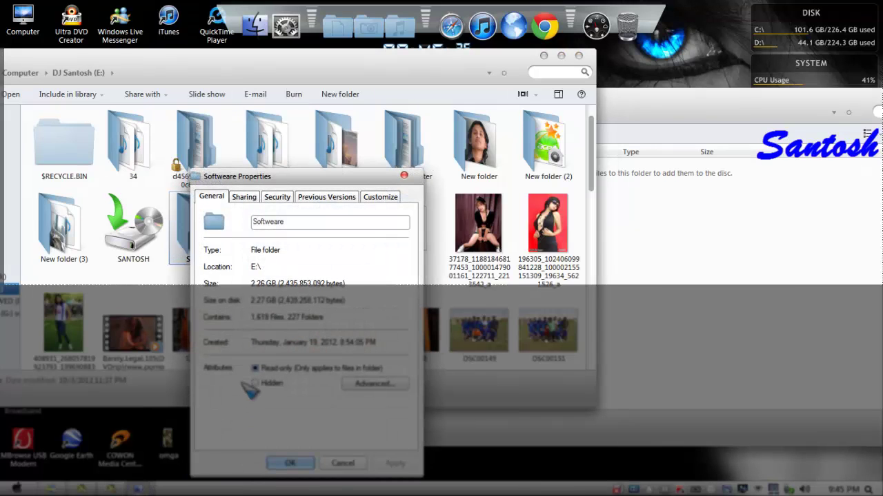
{"action": "left_click", "coordinate": [340, 463]}
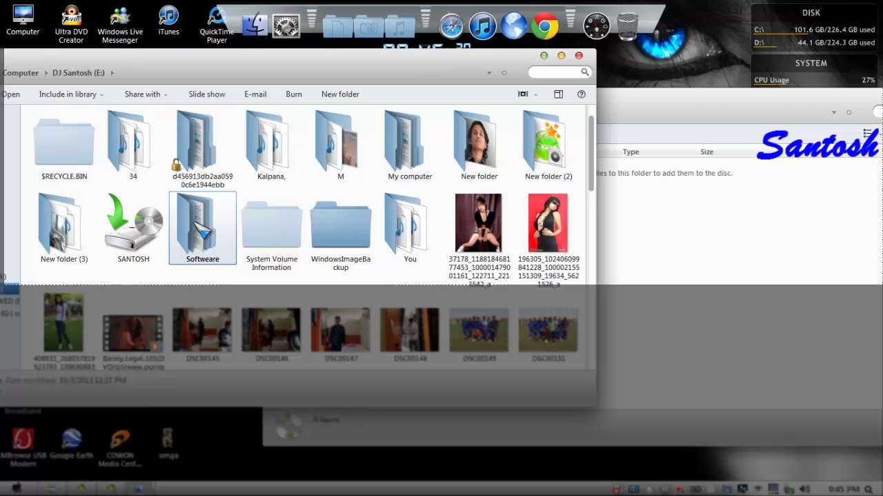
Copy the Softweare folder from drive E: and paste it into the DVD RW Drive (G:) folder
{"action": "left_click_drag", "start_coordinate": [202, 233], "coordinate": [209, 235]}
{"action": "right_click", "coordinate": [209, 234]}
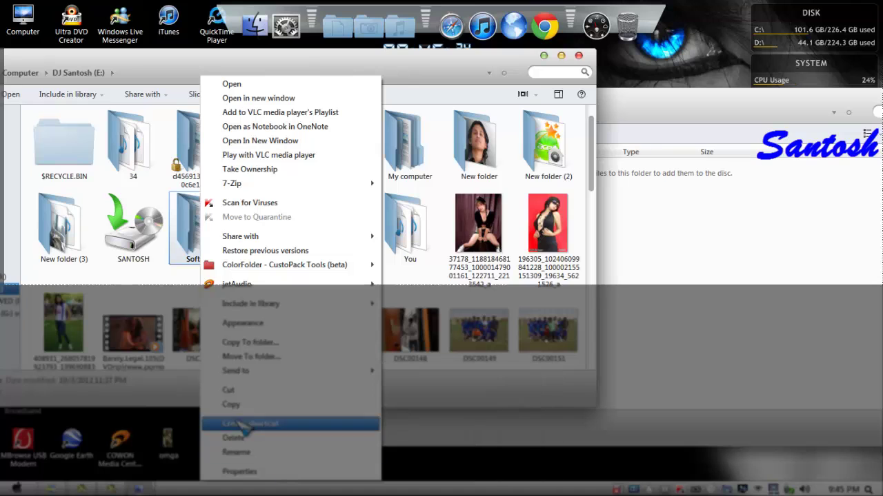
{"action": "left_click", "coordinate": [238, 405]}
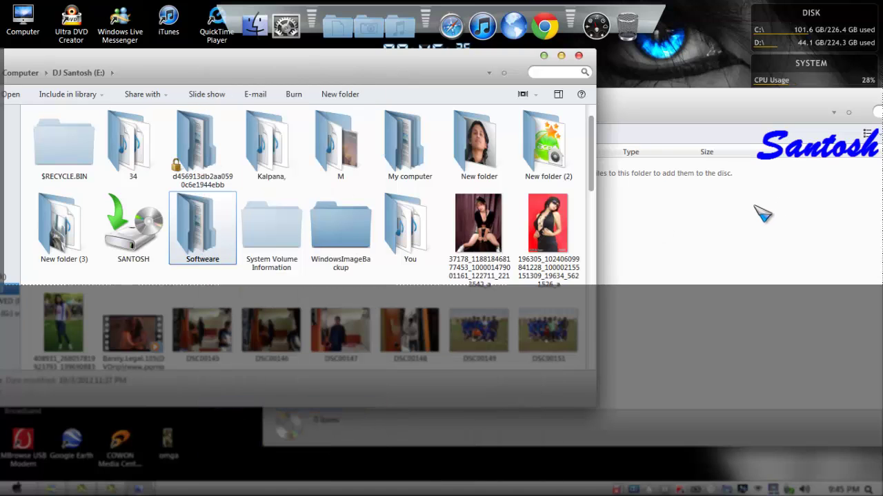
{"action": "left_click", "coordinate": [758, 211]}
{"action": "right_click", "coordinate": [756, 211]}
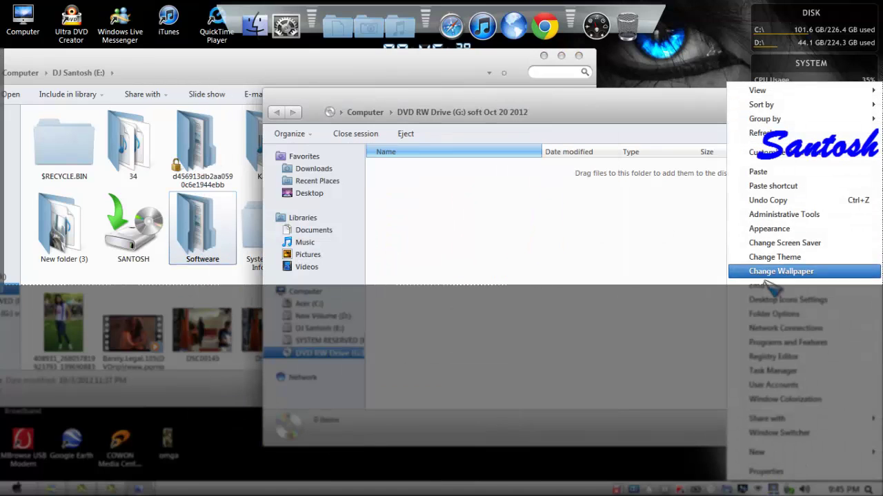
{"action": "left_click", "coordinate": [746, 175]}
Move the disc window aside and minimize both Explorer windows, leaving the copy to the disc running
{"action": "left_click_drag", "start_coordinate": [644, 104], "coordinate": [526, 91]}
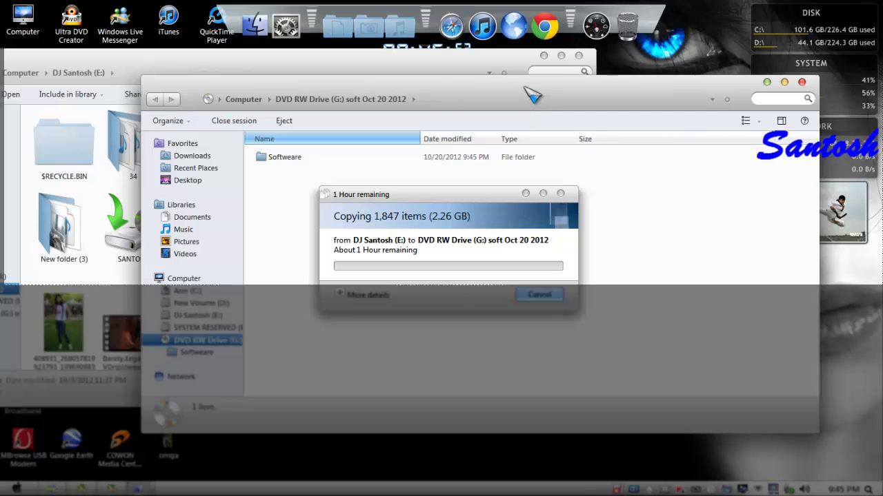
{"action": "left_click", "coordinate": [552, 65]}
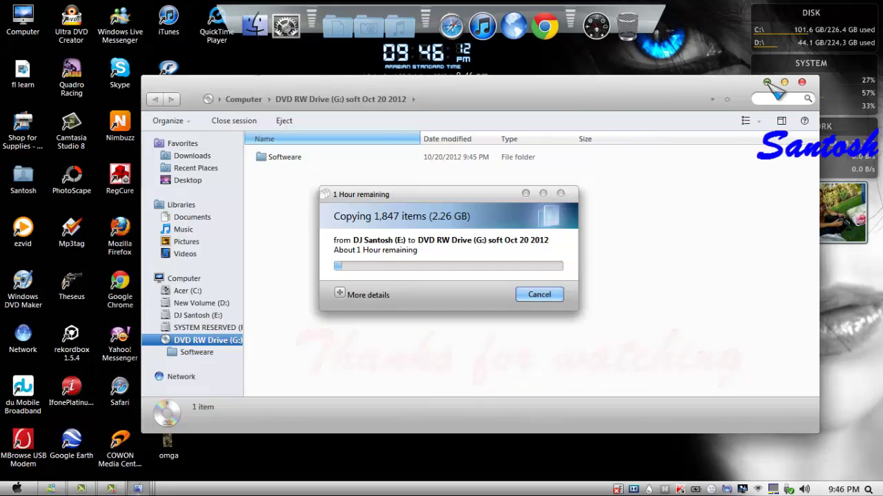
{"action": "left_click", "coordinate": [766, 82]}
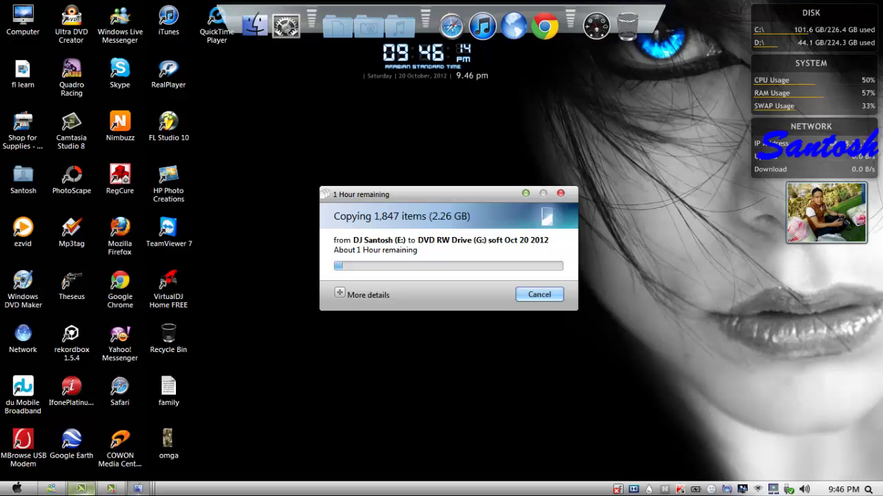